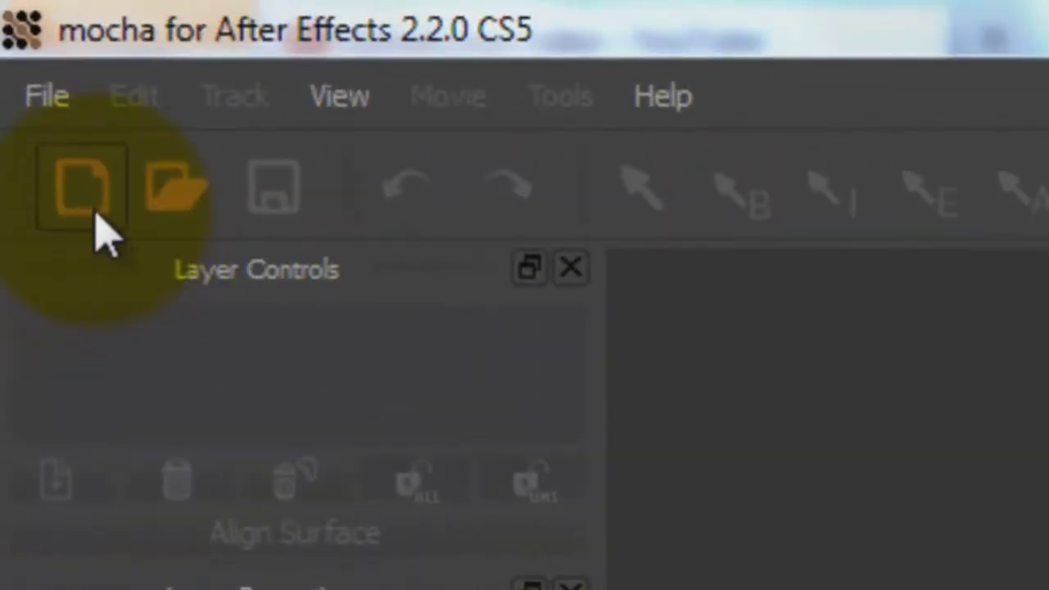
Create a new Mocha project from FILE0004.MOV, keeping the frame rate at 29.97 fps.
left_click(88, 197)
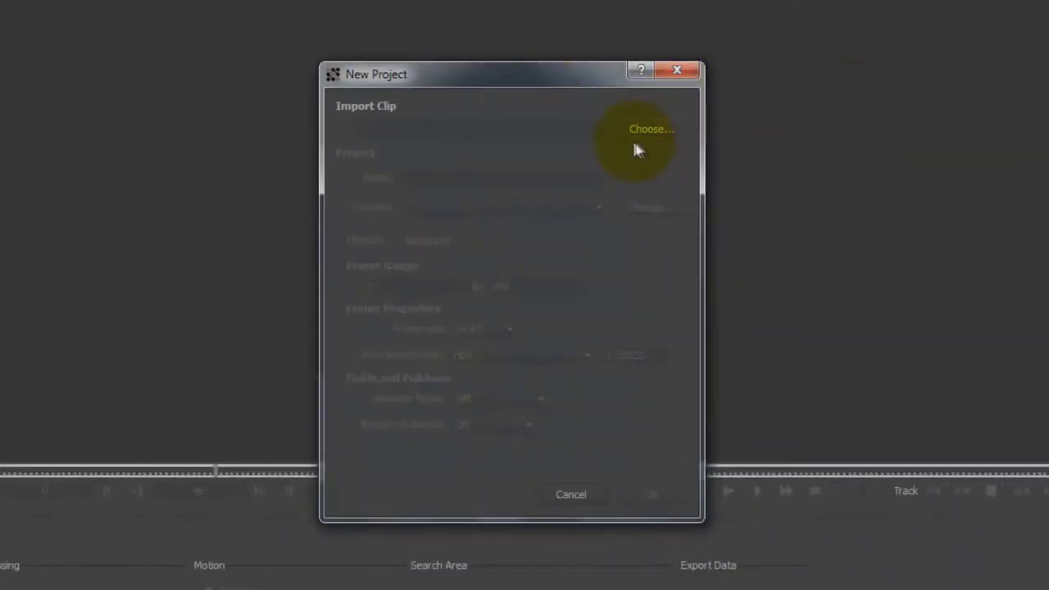
left_click(638, 133)
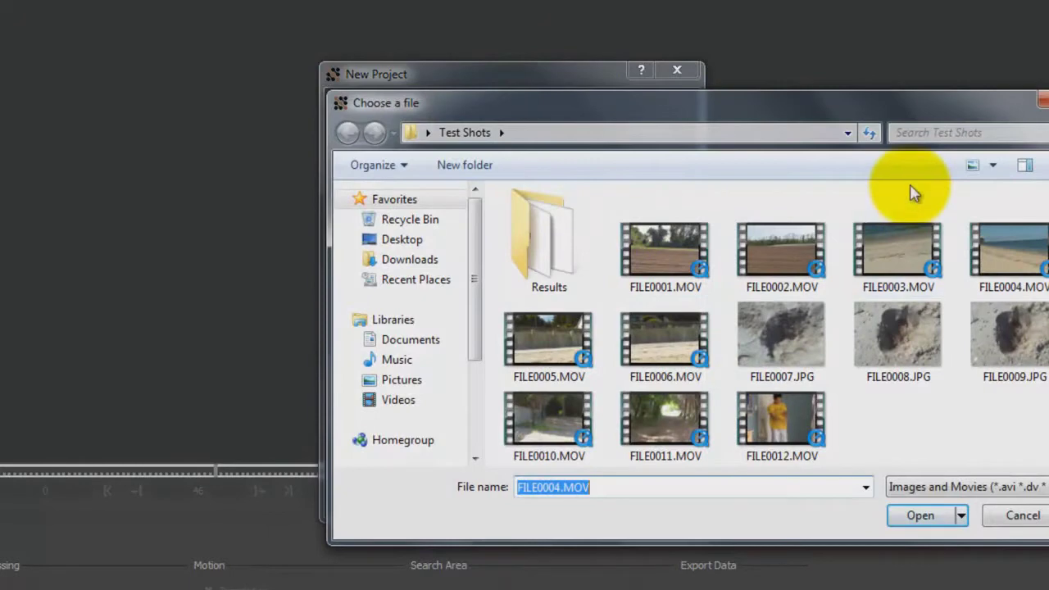
left_click(988, 237)
left_click(932, 516)
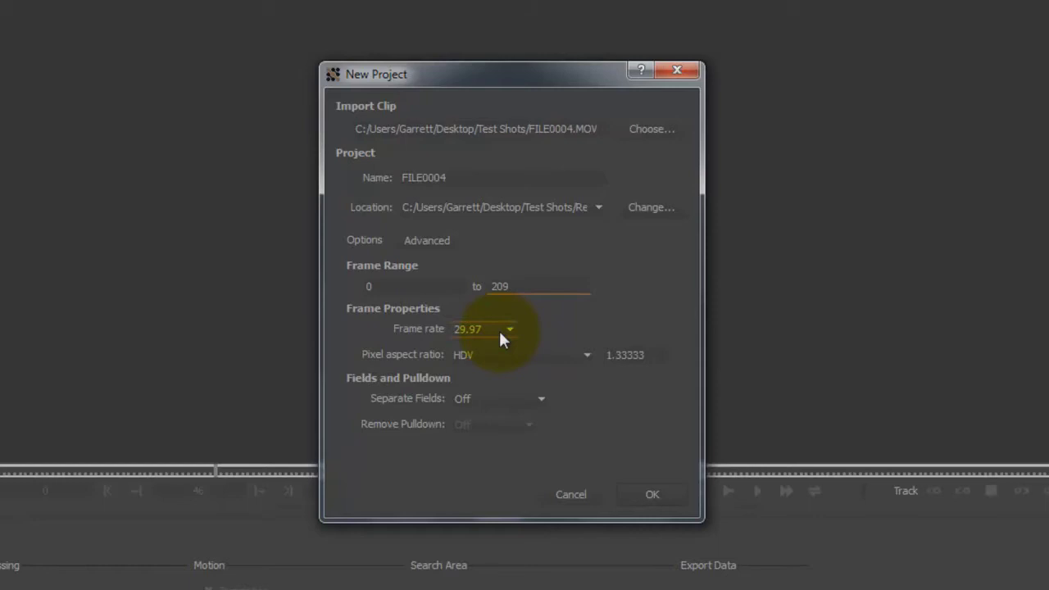
left_click(500, 332)
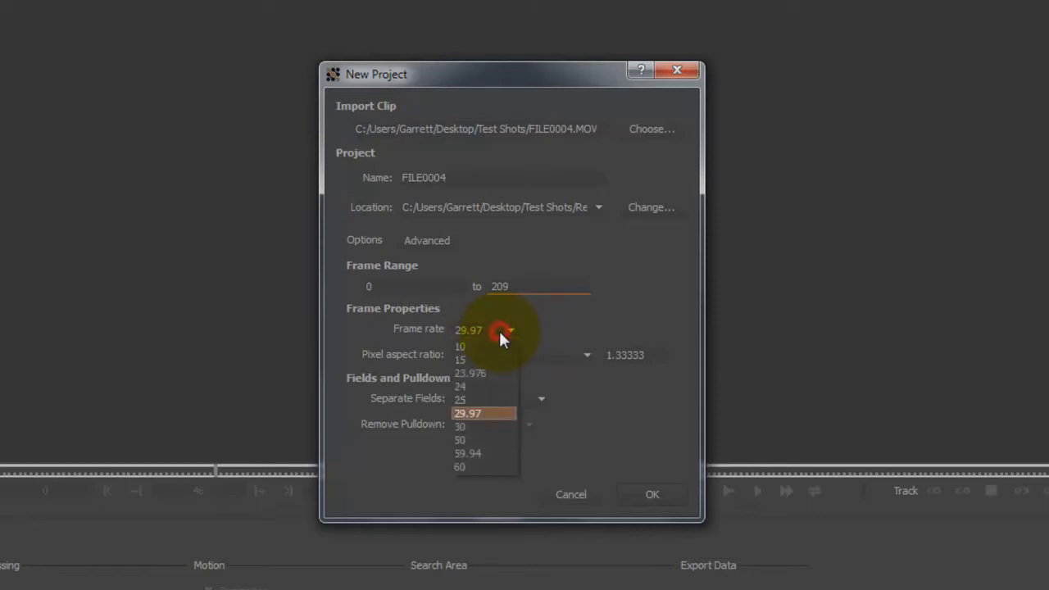
left_click(480, 413)
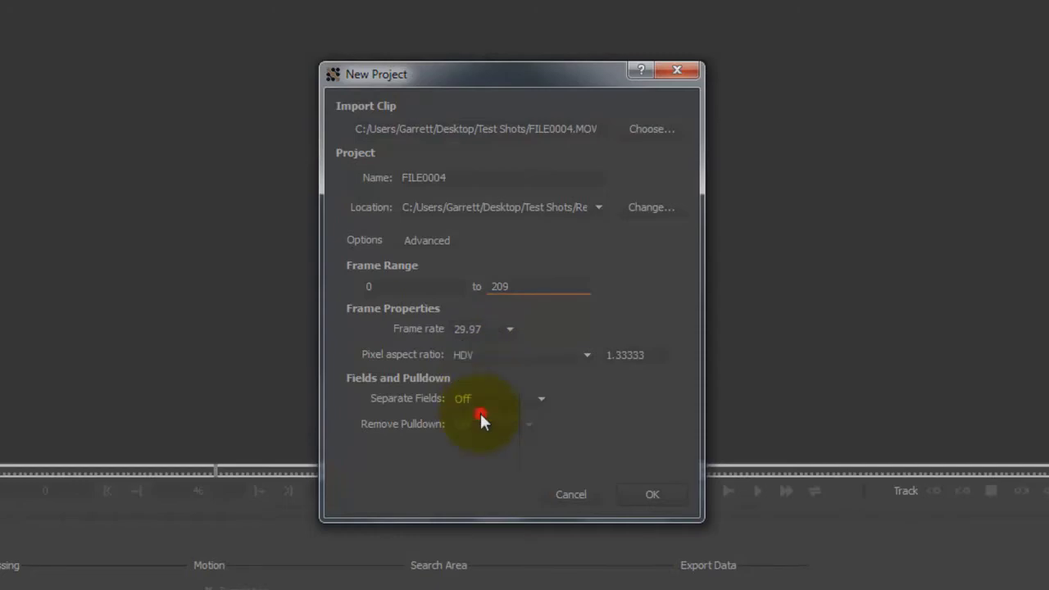
left_click(656, 496)
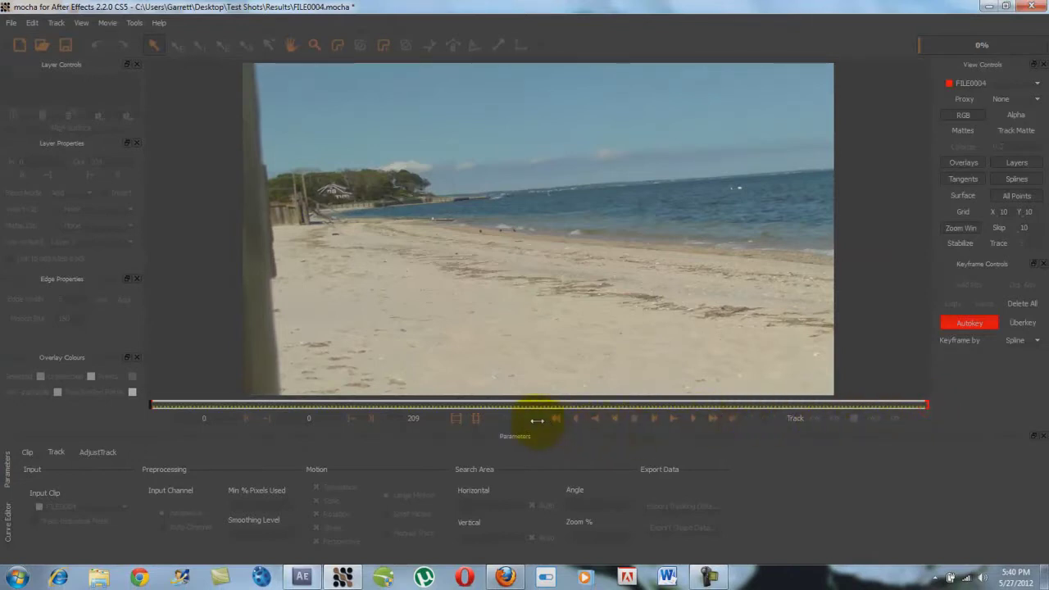
Move to frame 100 and switch to the X-spline tool to outline the sand.
left_click(496, 406)
left_click_drag(516, 407, 517, 417)
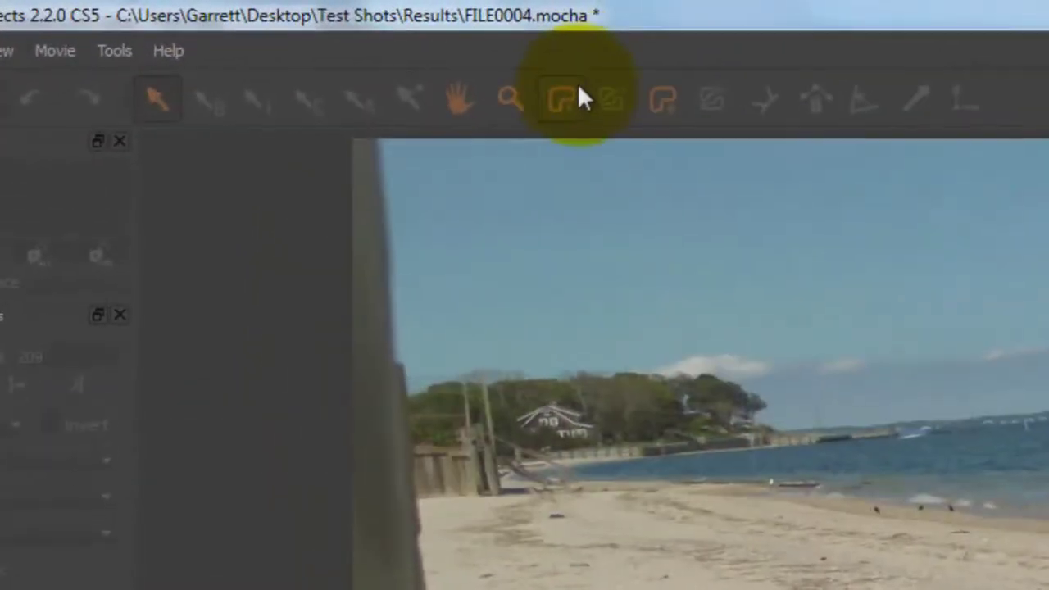
left_click(574, 99)
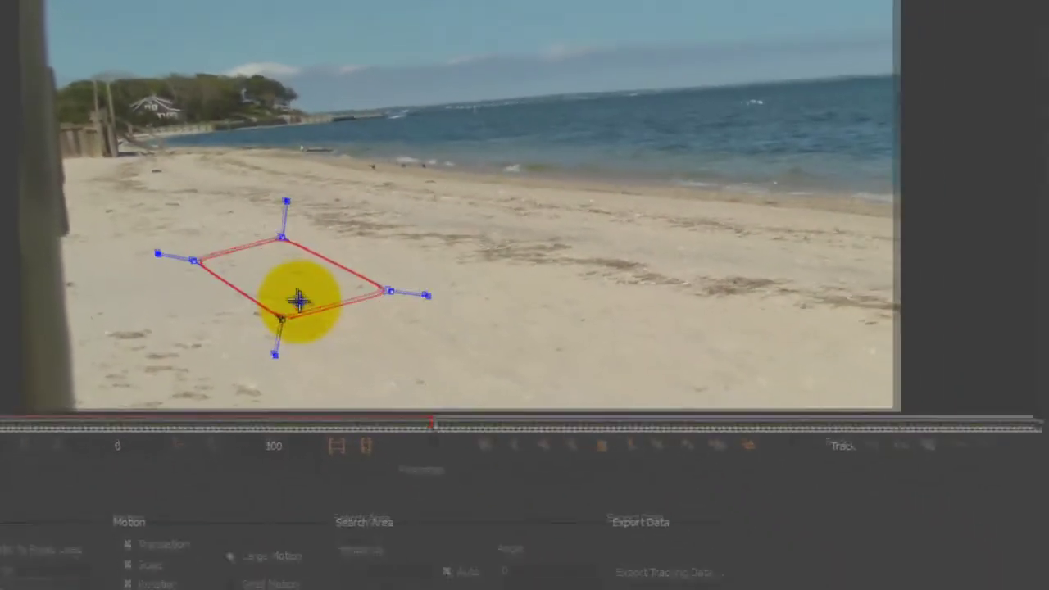
Close the four-point sand shape, track it forward, and copy the tracking data to the clipboard.
left_click(443, 446)
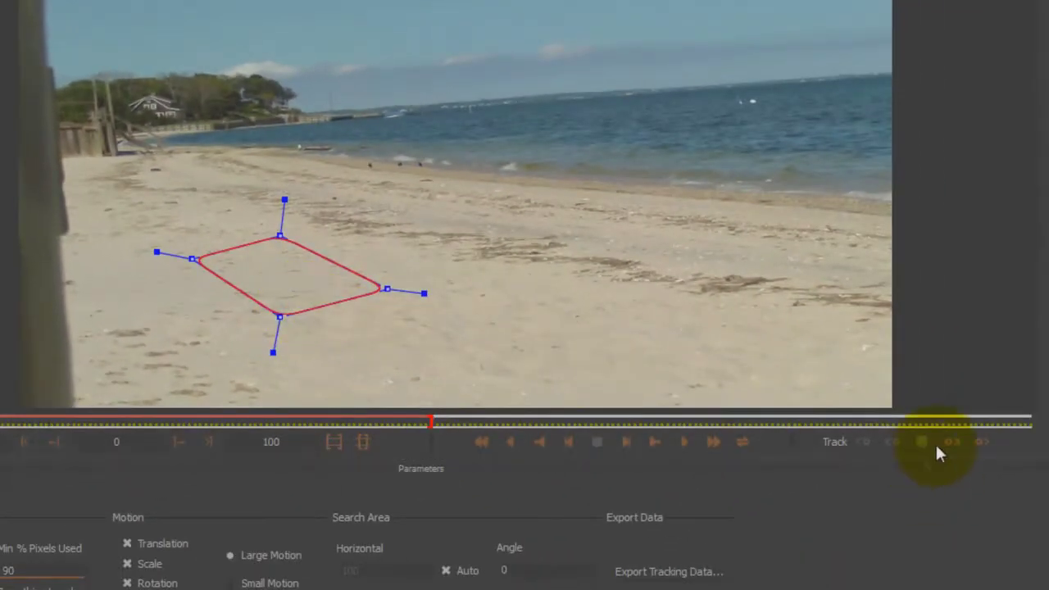
left_click(984, 442)
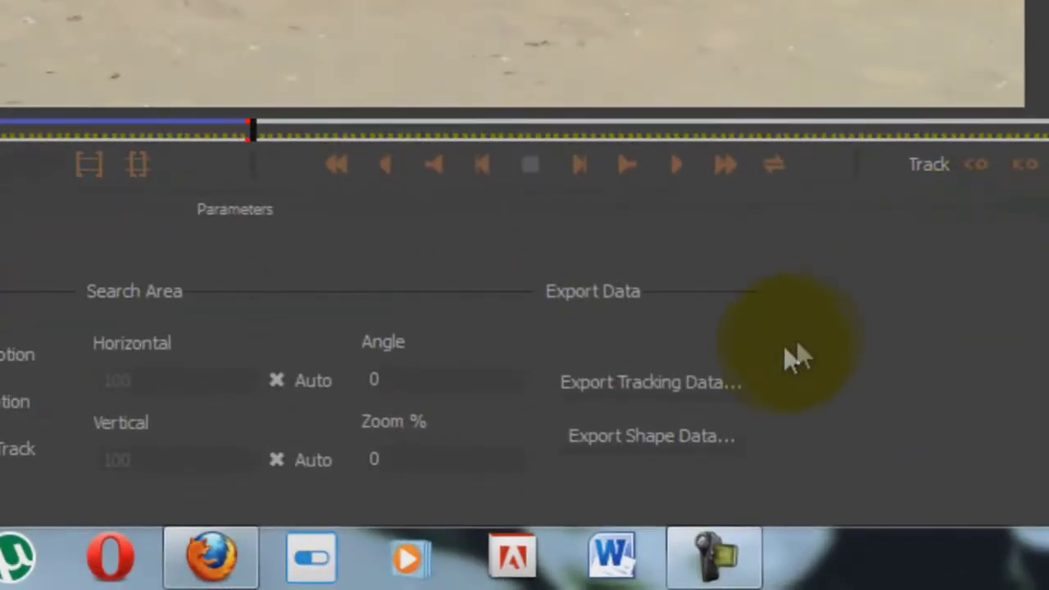
left_click(726, 379)
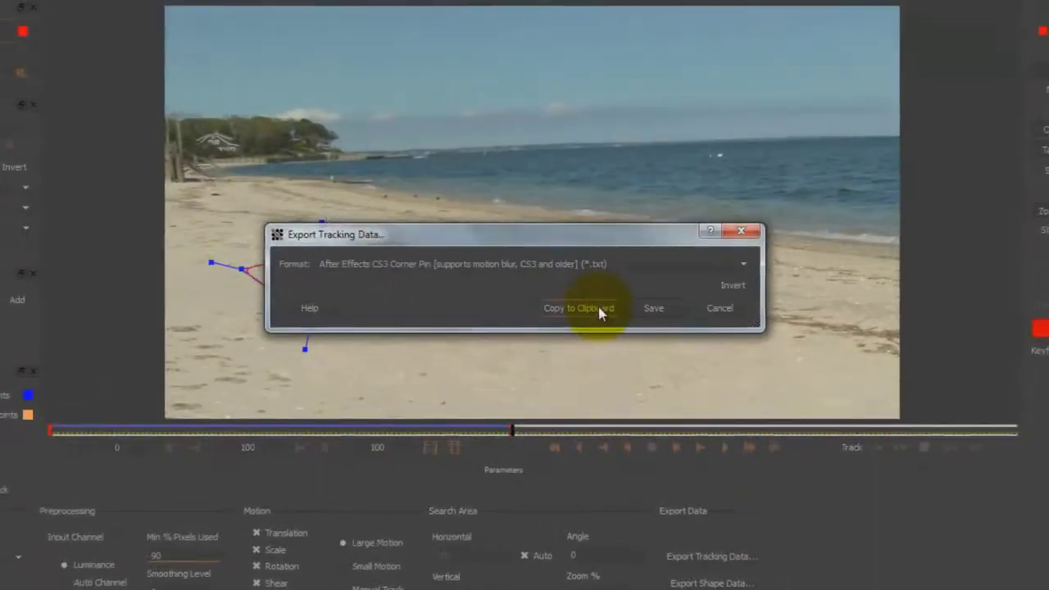
left_click(581, 250)
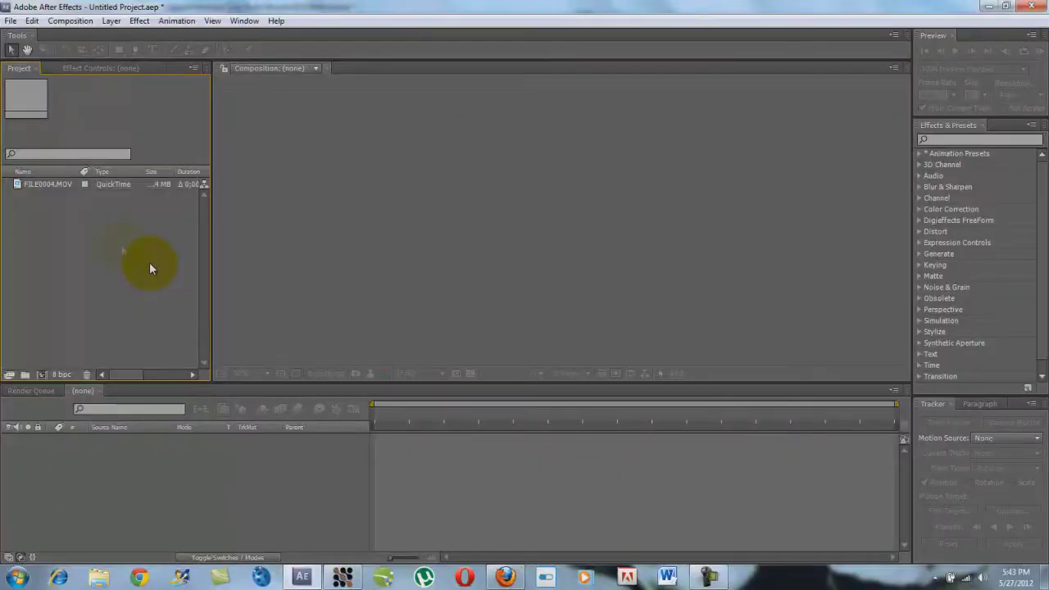
Create a FILE0004 composition from the FILE0004.MOV footage.
left_click(43, 185)
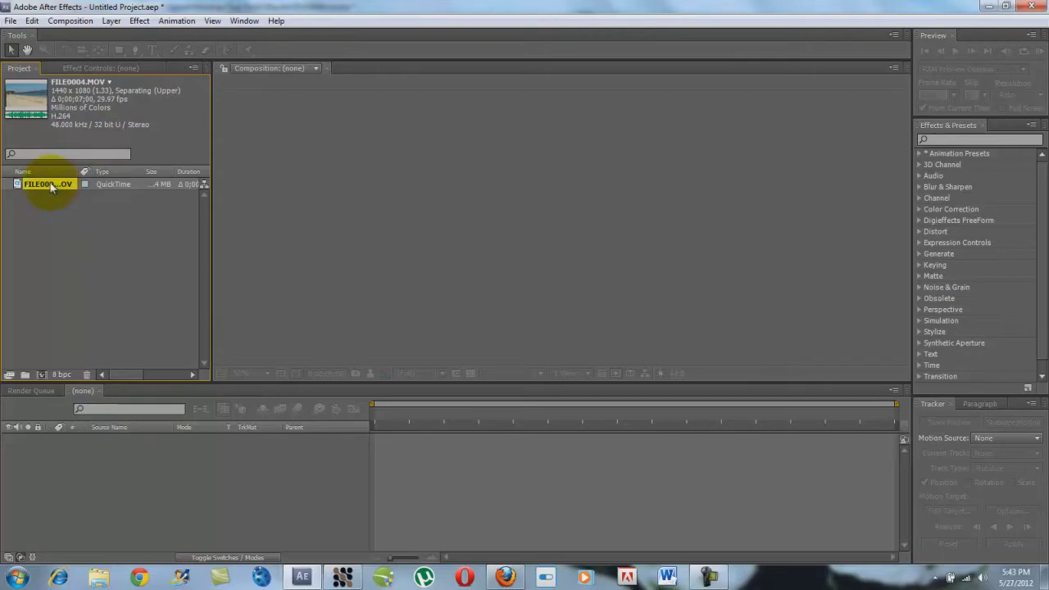
left_click_drag(49, 184, 66, 277)
left_click_drag(50, 348, 41, 374)
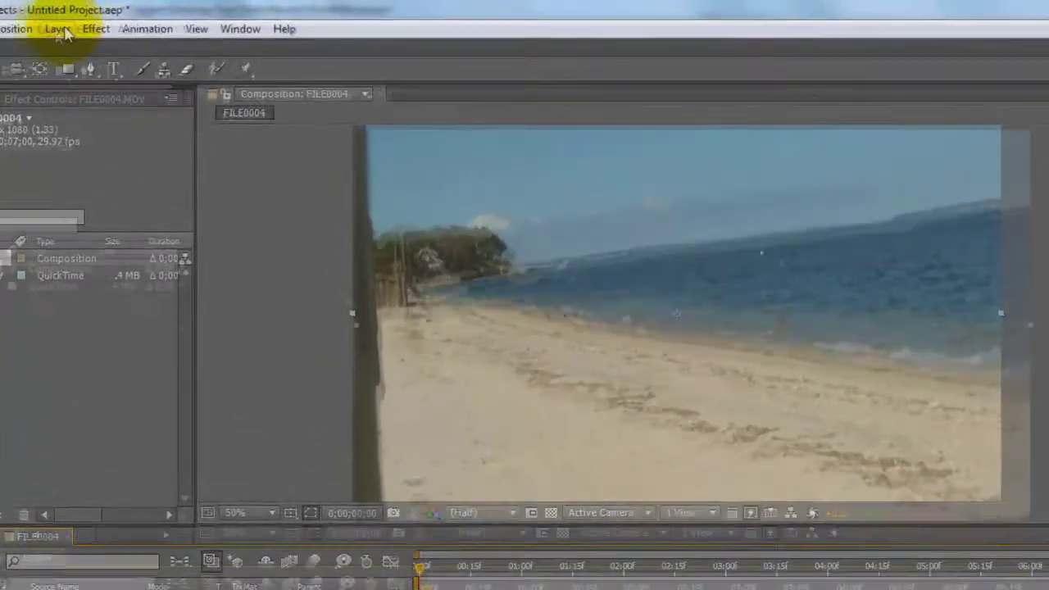
Add a Null Object layer, Null 1, above the clip via Layer > New.
left_click(111, 20)
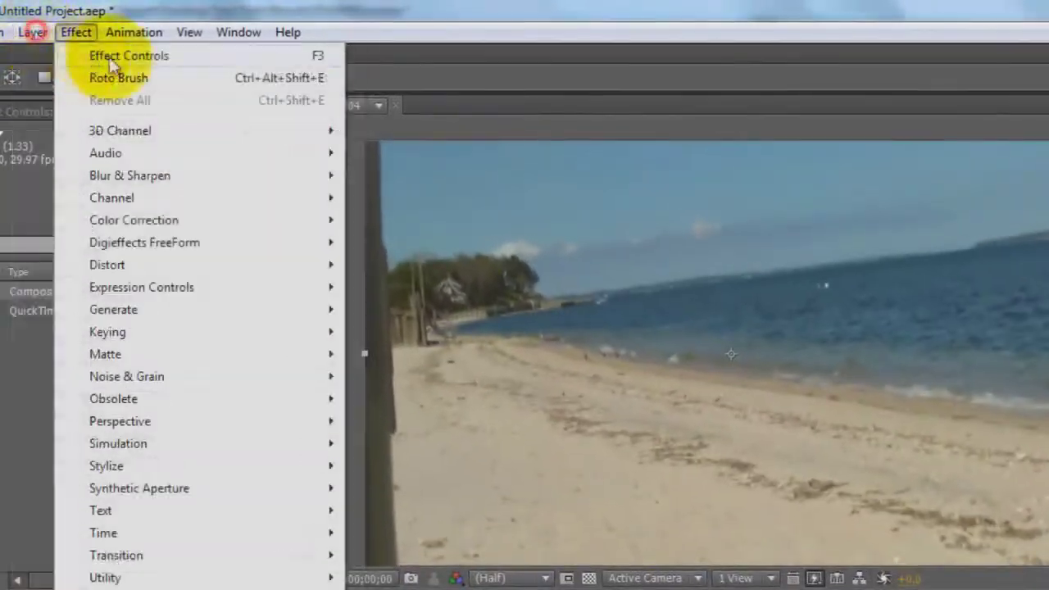
left_click(33, 32)
mouse_move(197, 55)
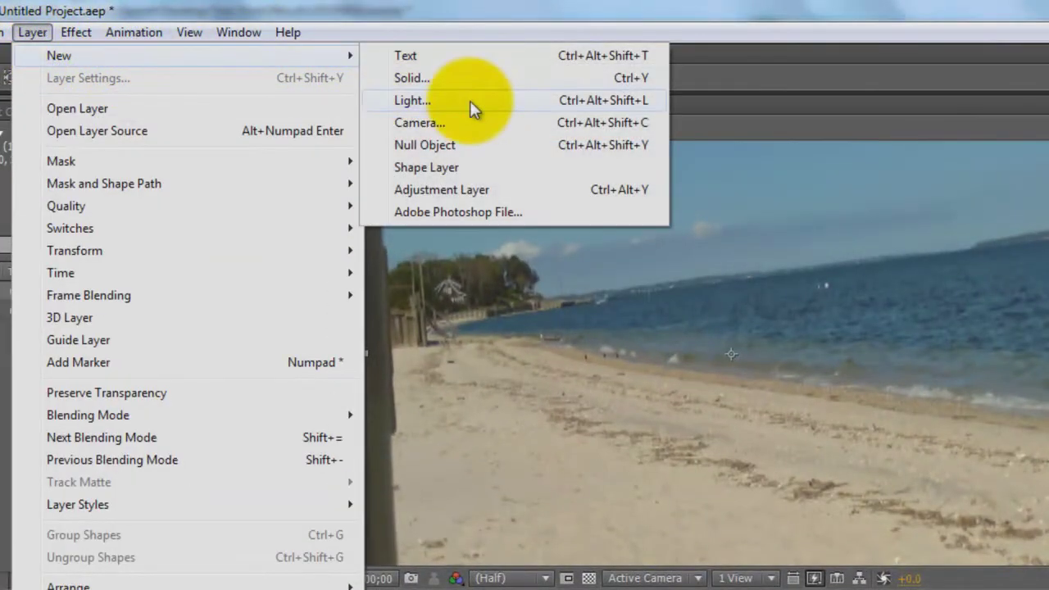
left_click(468, 145)
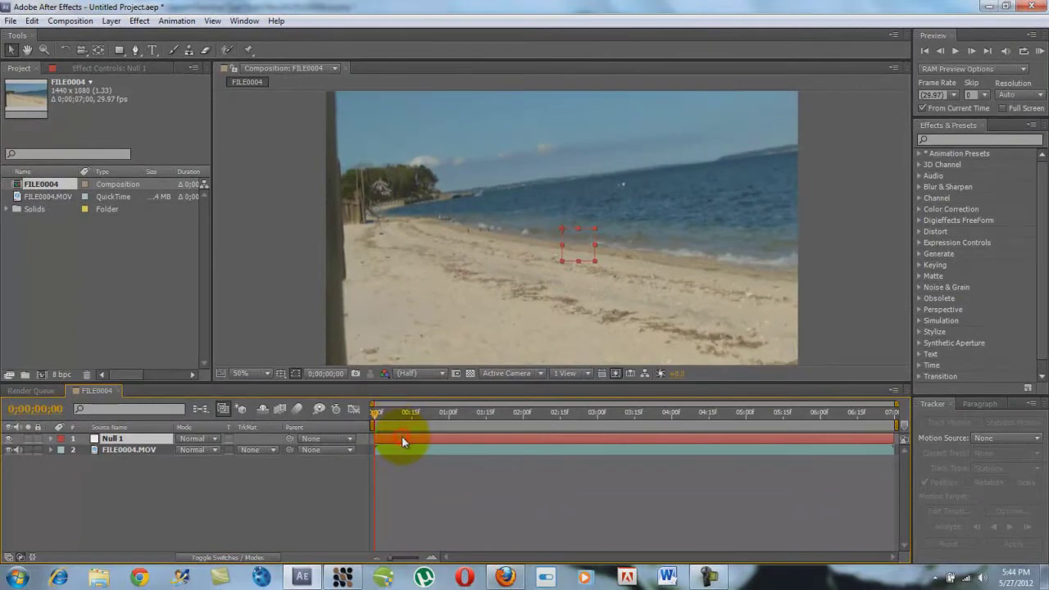
Paste the tracking keyframes onto Null 1, scrub to check, and return to frame 0.
key("Return")
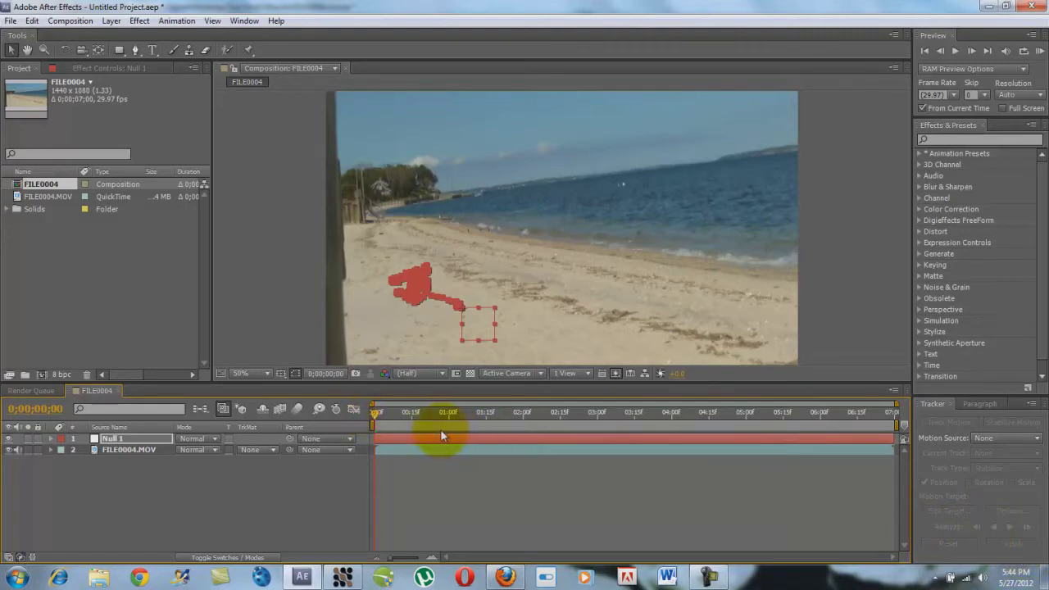
left_click_drag(374, 419, 397, 435)
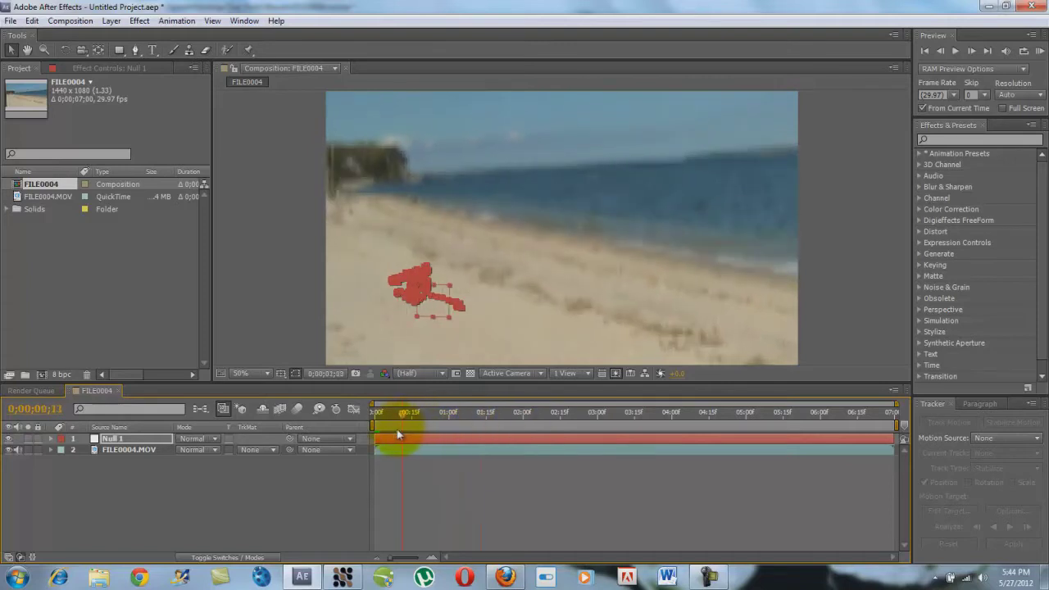
left_click_drag(377, 438, 372, 432)
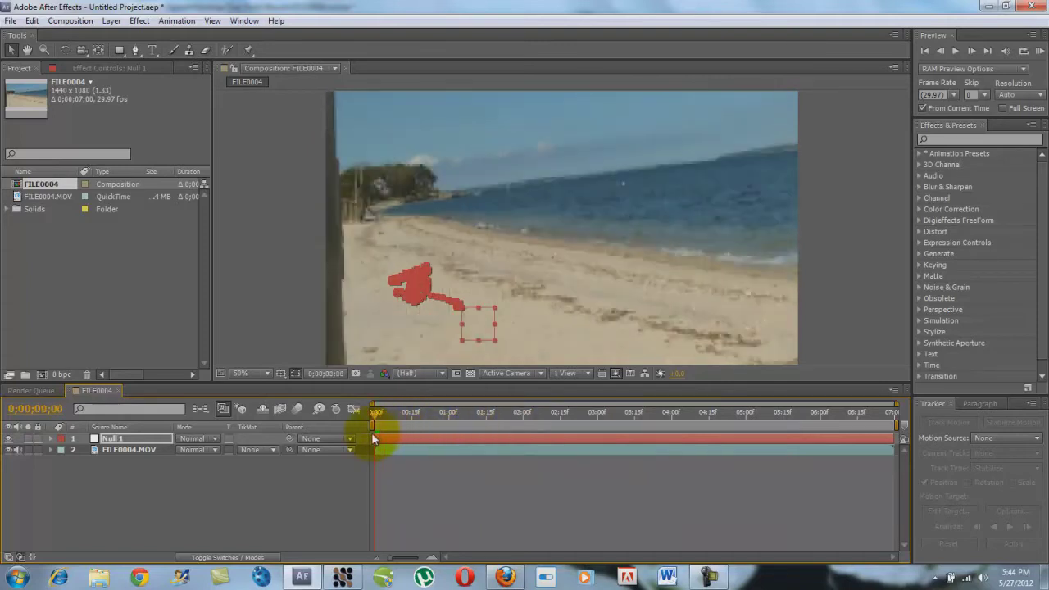
right_click(32, 281)
Start a file import and browse to the 06. Dirt_Charges folder.
mouse_move(139, 333)
left_click(219, 335)
left_click(45, 149)
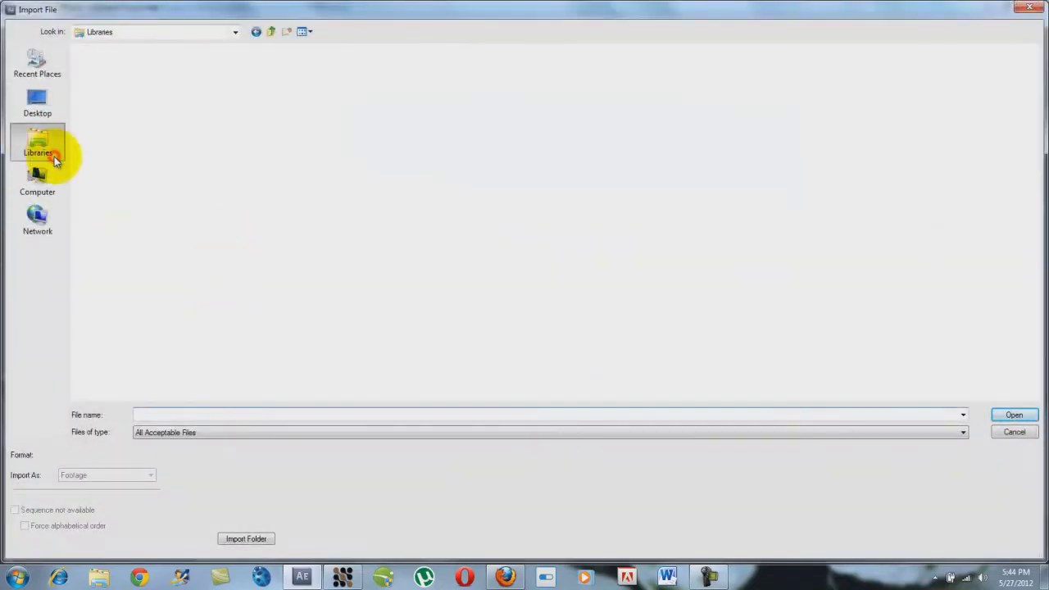
left_click(37, 103)
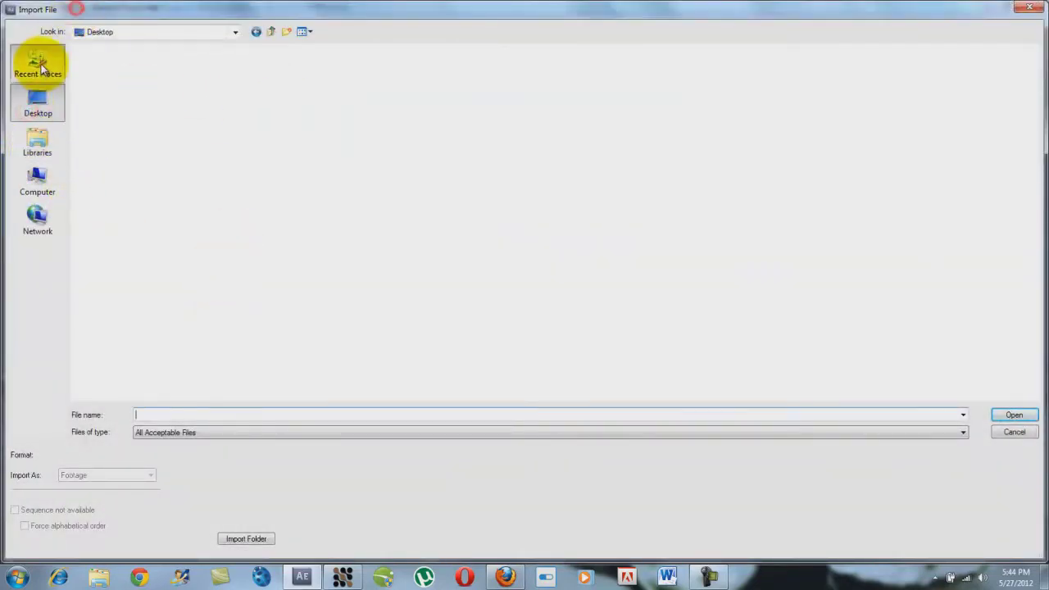
left_click(37, 64)
double_click(149, 95)
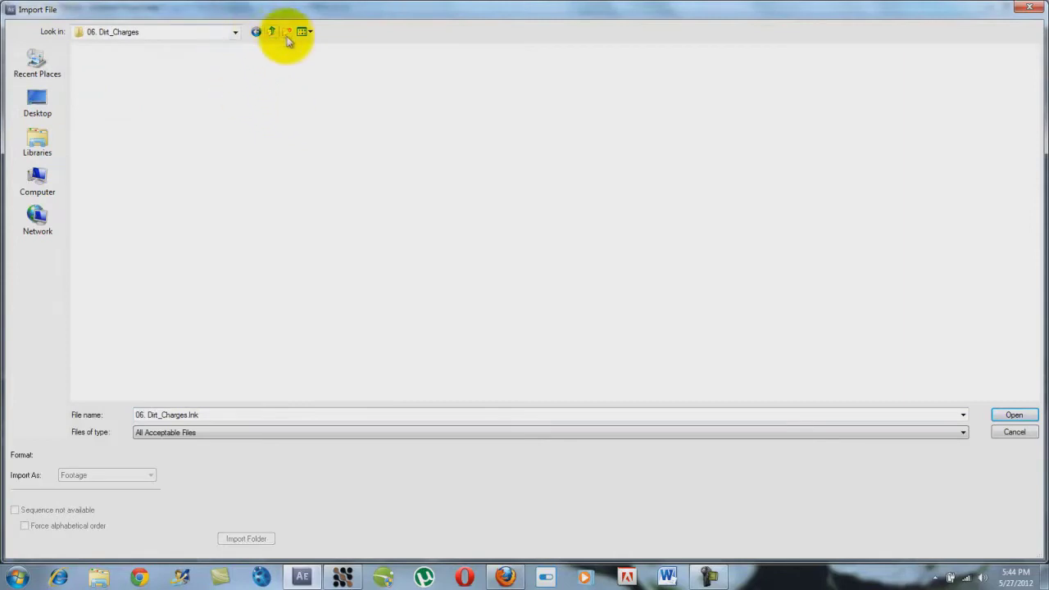
left_click(235, 32)
left_click(197, 106)
Import Dirt_Charge_17.mov and drop it into the FILE0004 composition timeline.
left_click(583, 197)
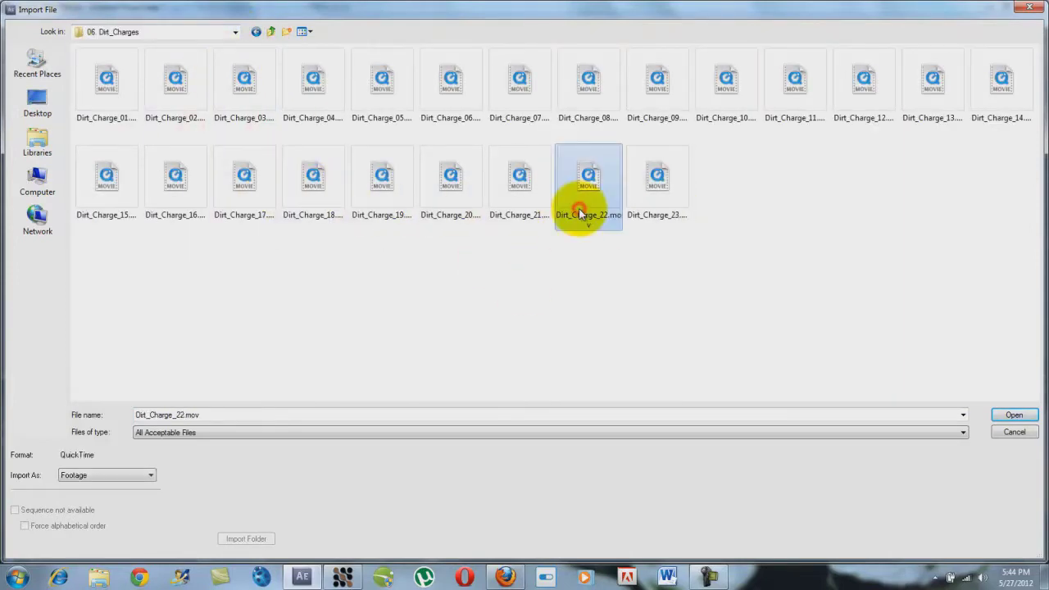
left_click(243, 176)
left_click(1014, 414)
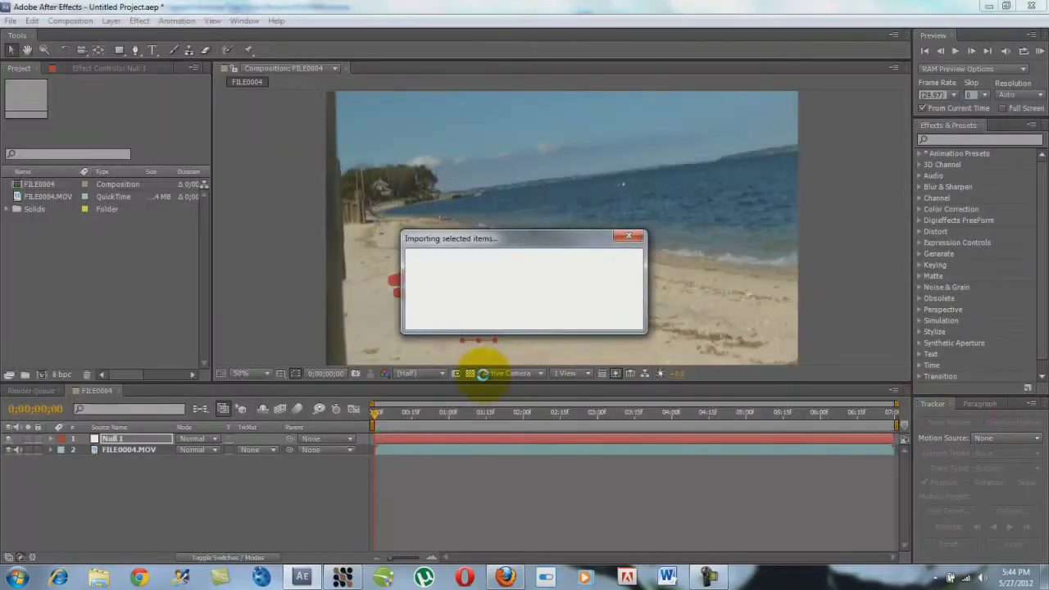
left_click_drag(49, 184, 376, 444)
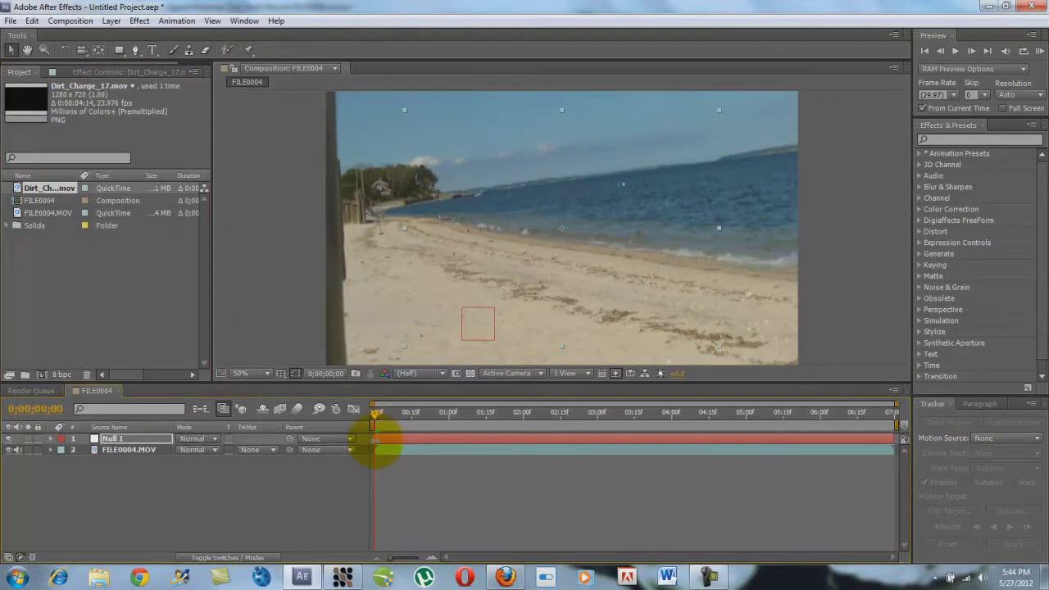
left_click(332, 455)
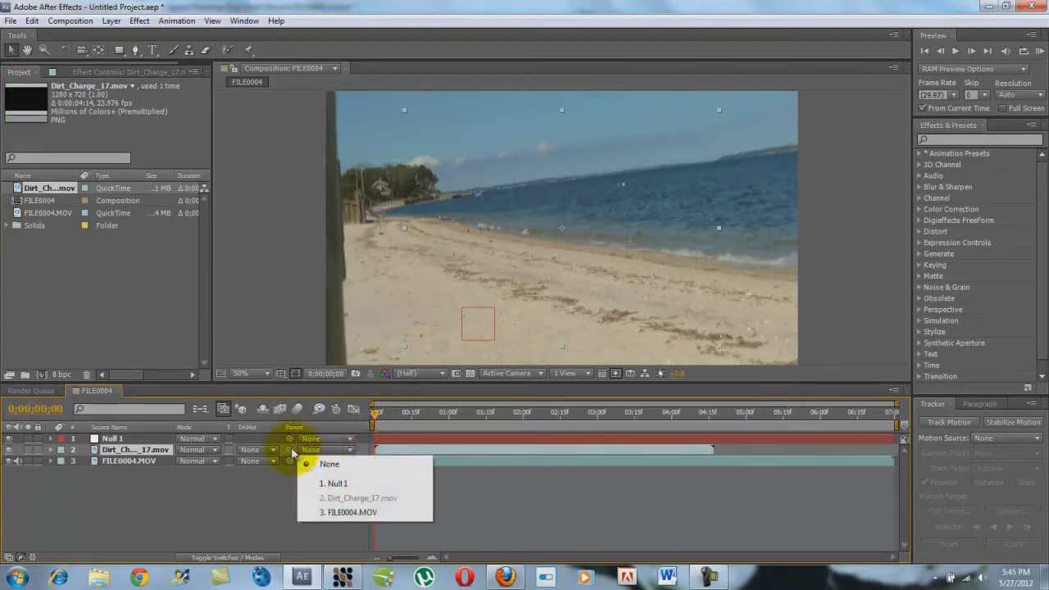
Set the Dirt_Charge_17 layer's parent to 1. Null 1 and scrub to preview the dirt hit.
left_click_drag(293, 454, 293, 455)
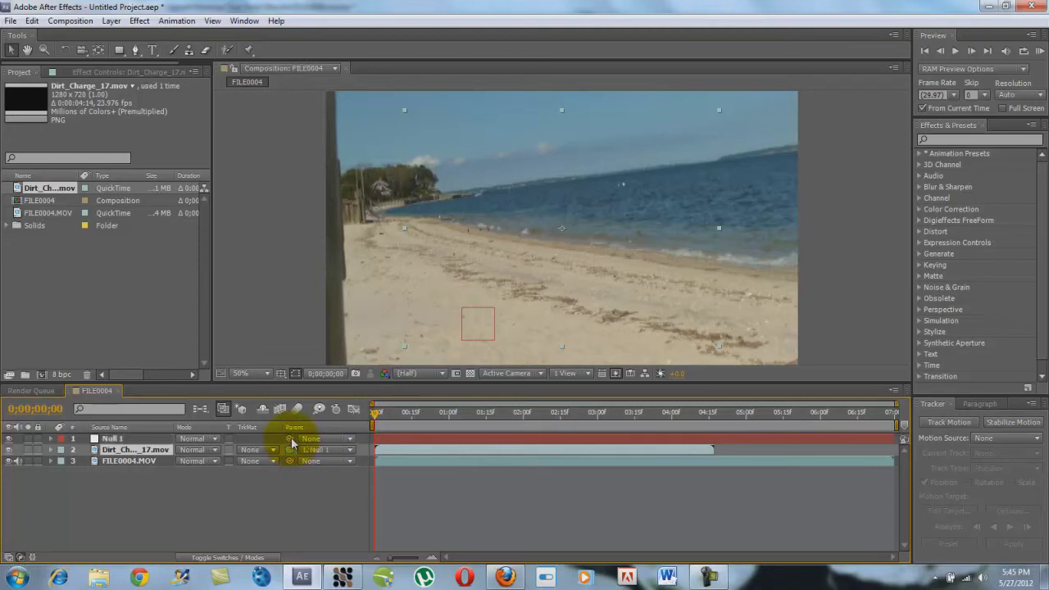
left_click(316, 453)
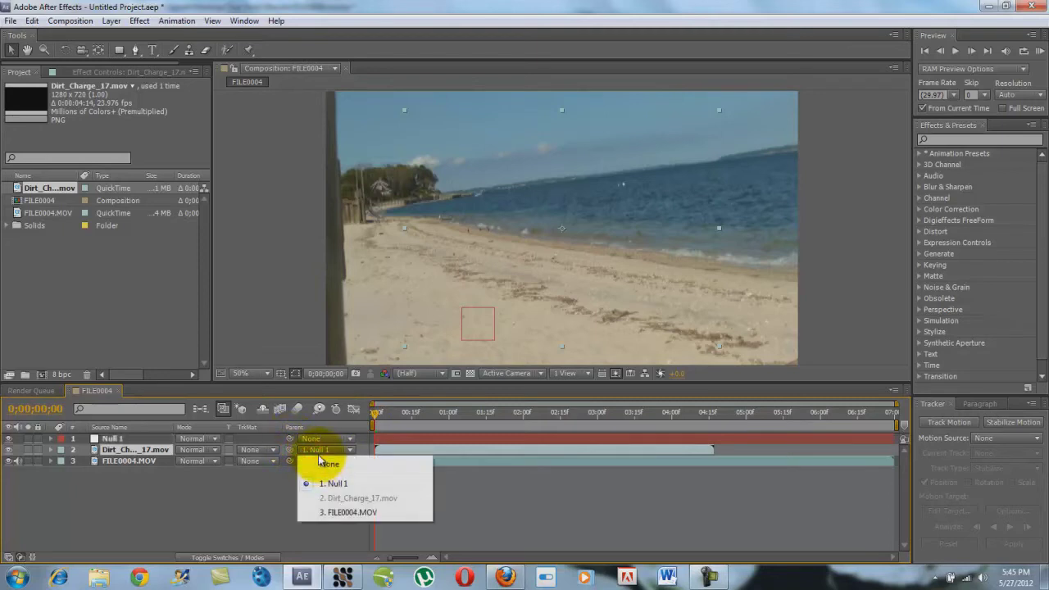
left_click(377, 417)
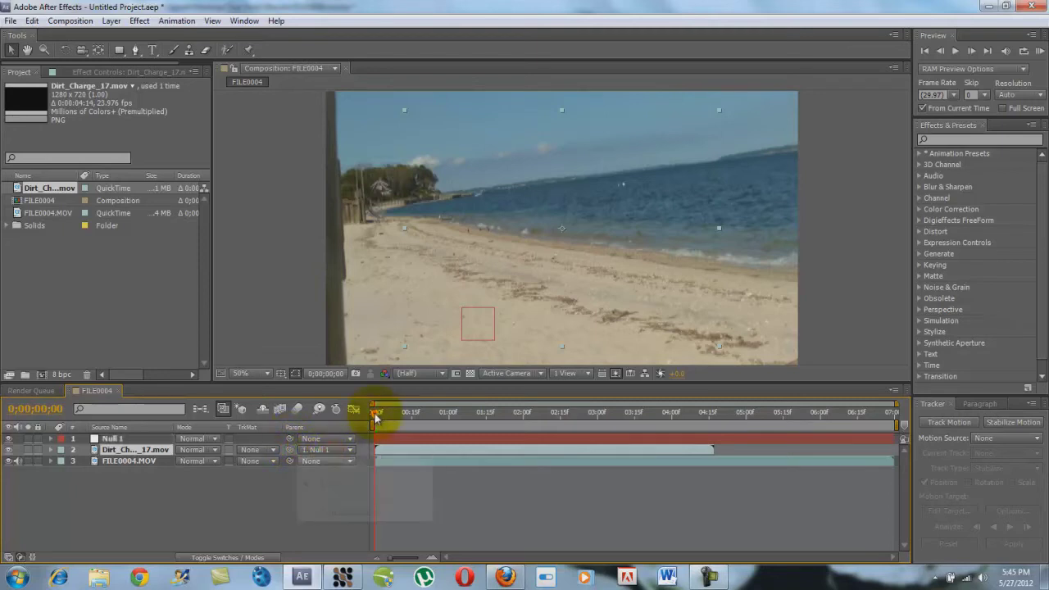
mouse_move(375, 418)
left_mouse_down()
mouse_move(459, 414)
mouse_move(376, 422)
left_mouse_up()
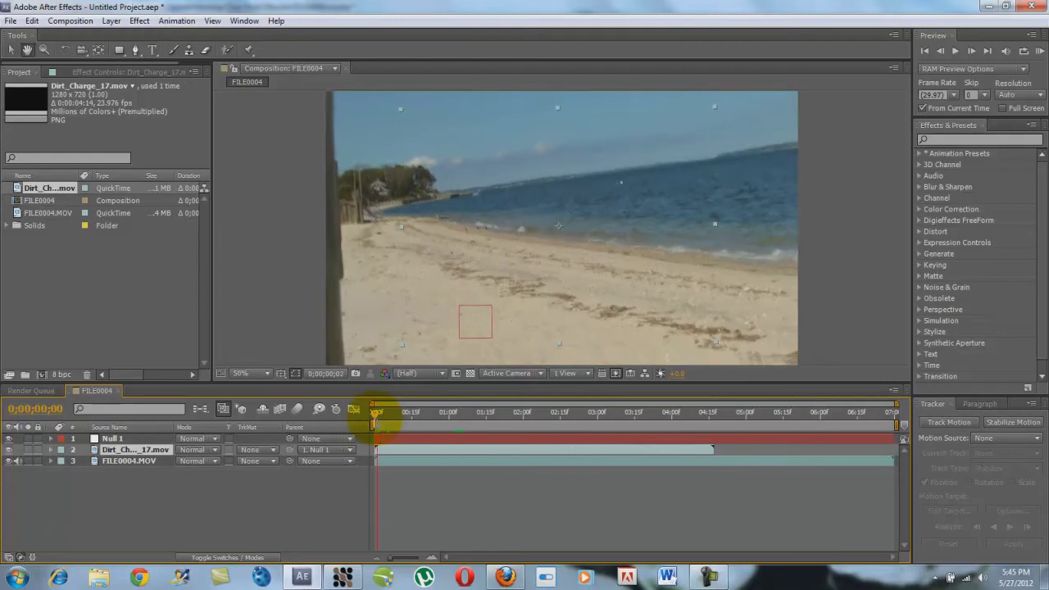